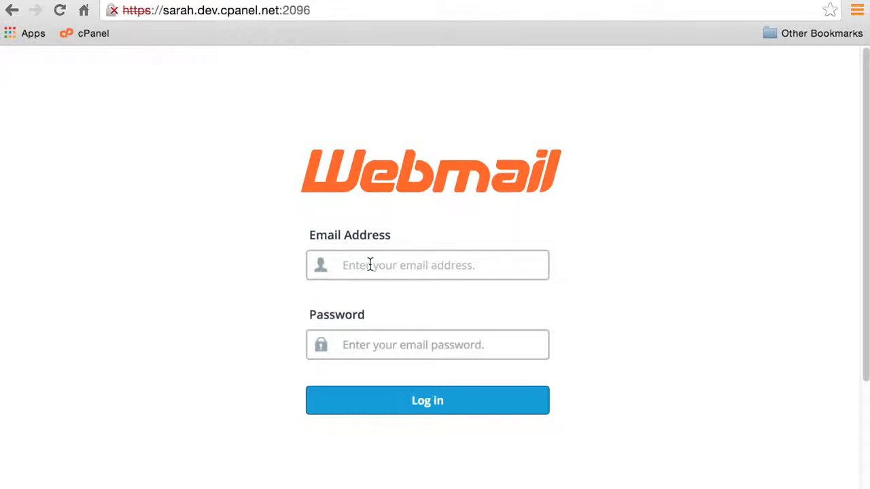
Sign in to Webmail with the mail account's email address and password
type("webmailus")
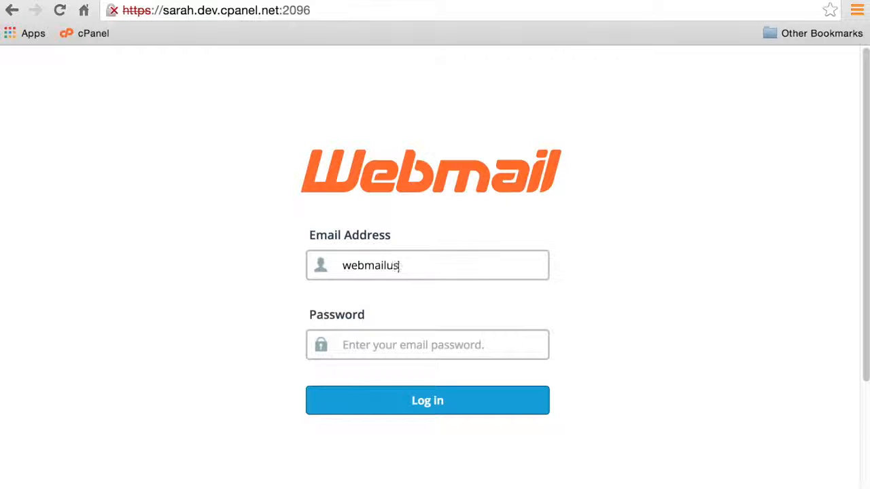
type("er@examp")
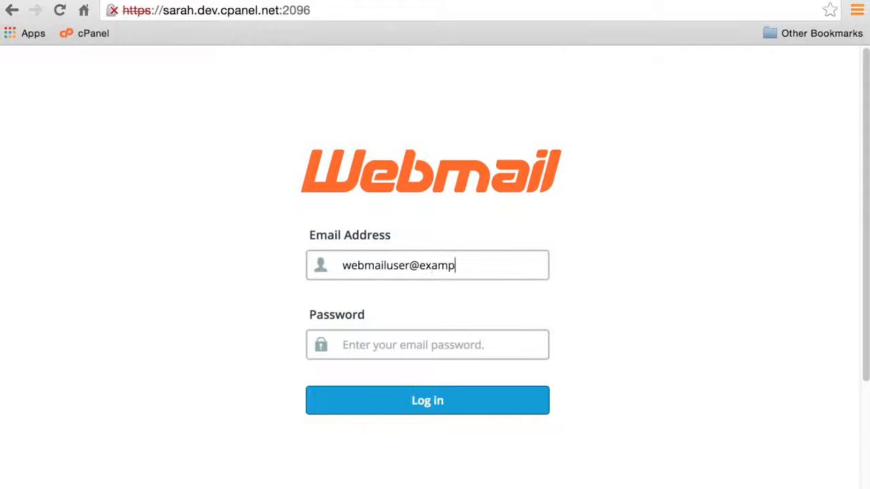
type("le.com")
key("Tab")
type("••••••••")
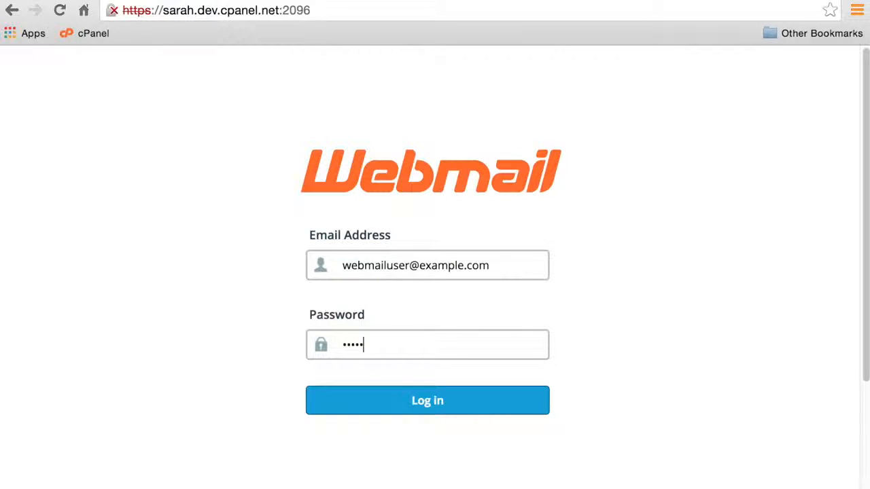
left_click(382, 394)
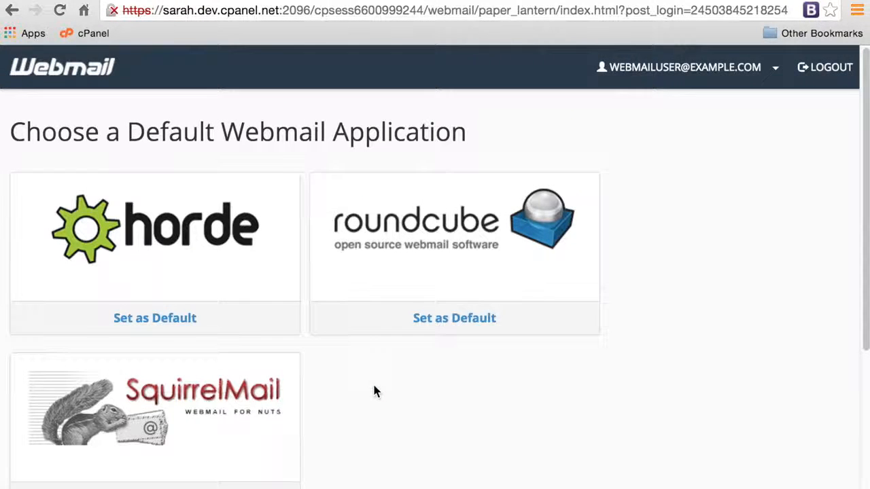
Choose BoxTrapper from the account menu, reaching the cPanel login page
left_click(775, 69)
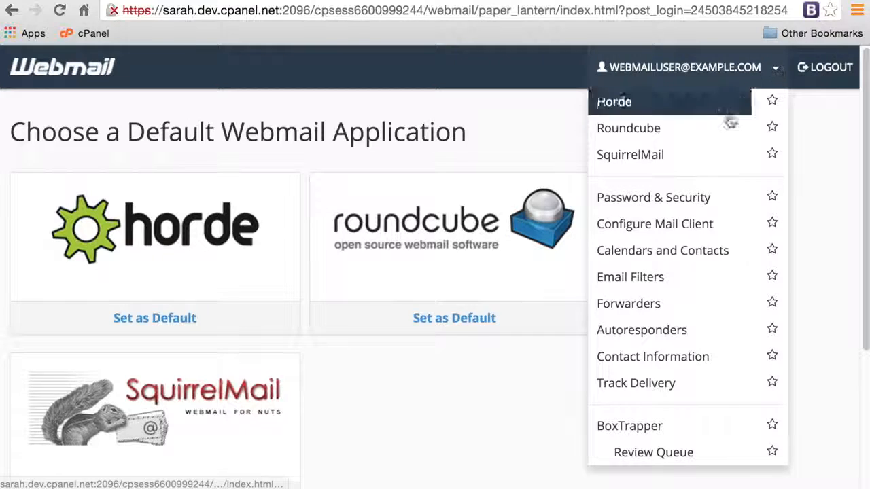
scroll(713, 251, "down", 1)
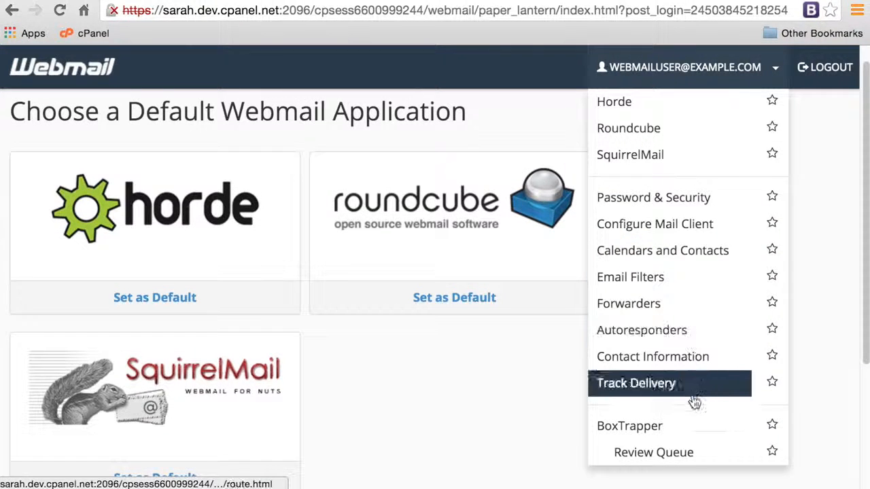
left_click(686, 432)
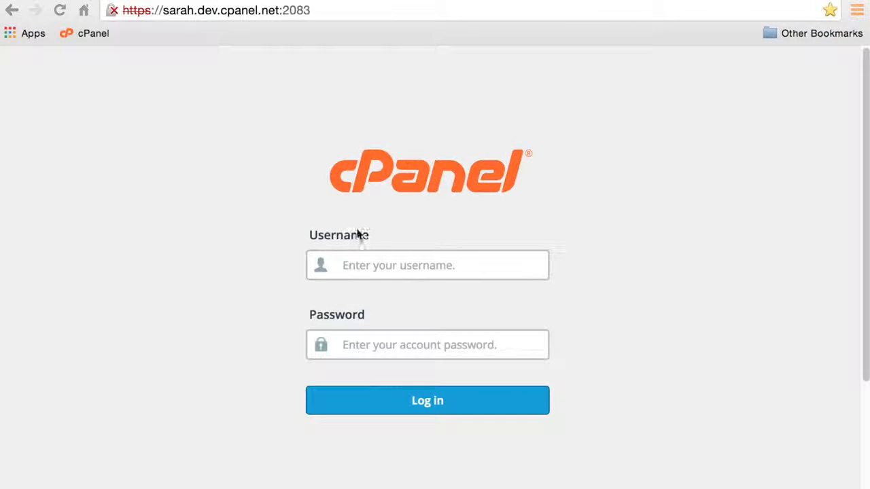
Log in to cPanel with the account's username and password
left_click(396, 265)
type("user")
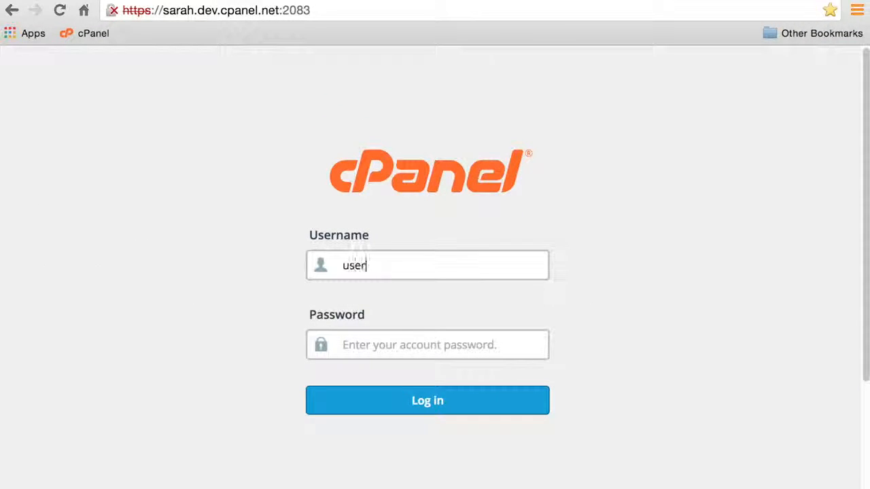
left_click(423, 348)
type("••••")
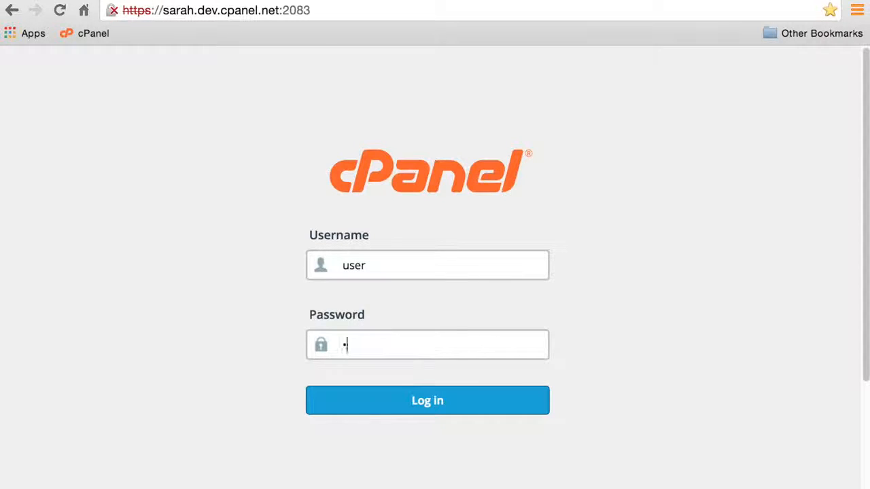
type("••••")
left_click(439, 399)
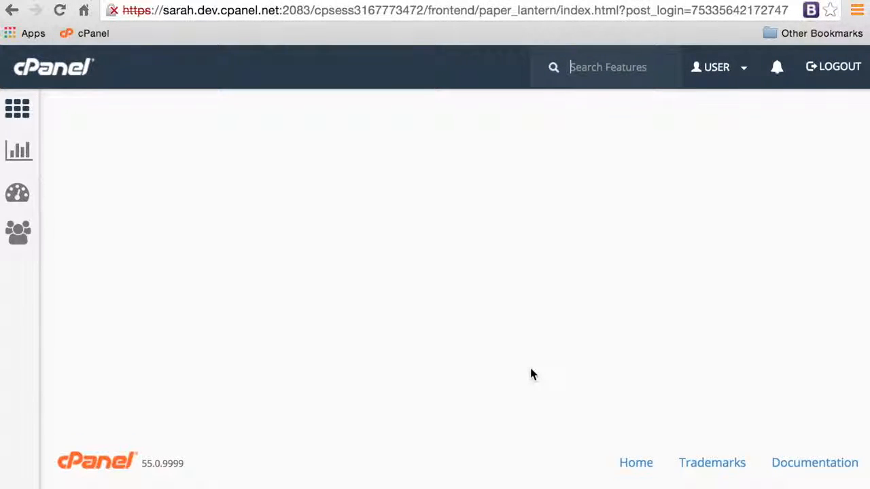
Open BoxTrapper from the Email section to list the four mail accounts
scroll(456, 384, "down", 8)
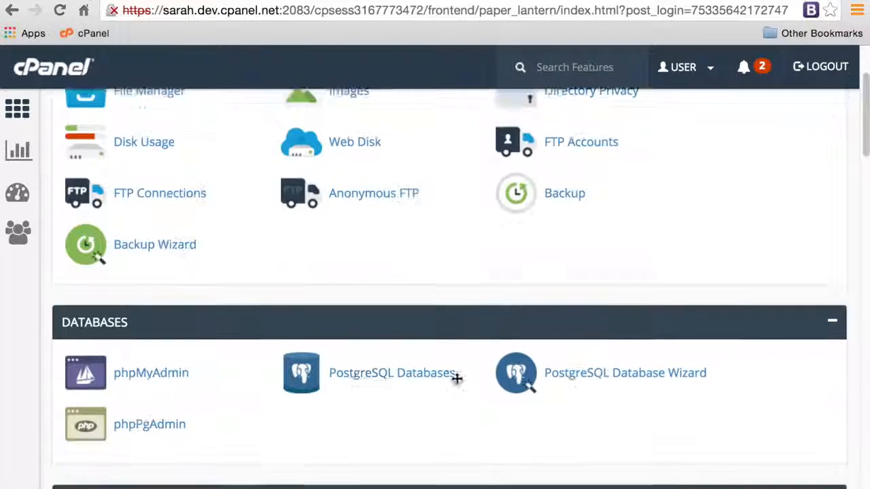
scroll(456, 384, "down", 3)
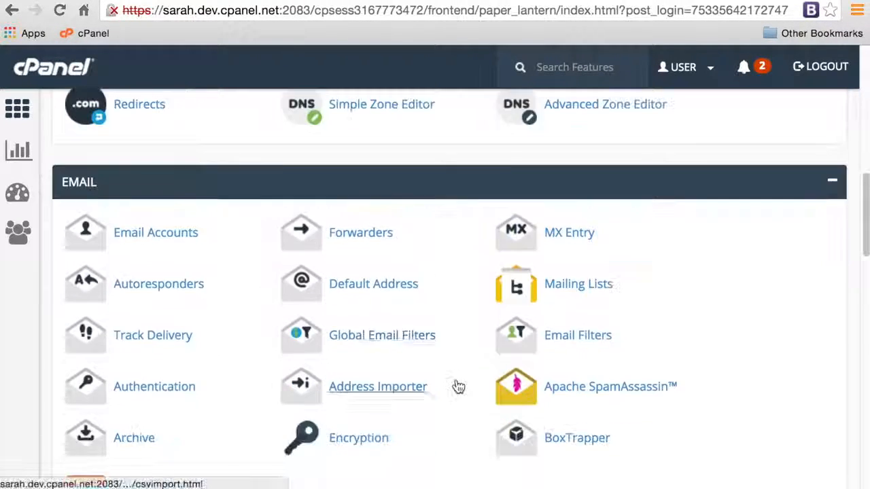
left_click(574, 386)
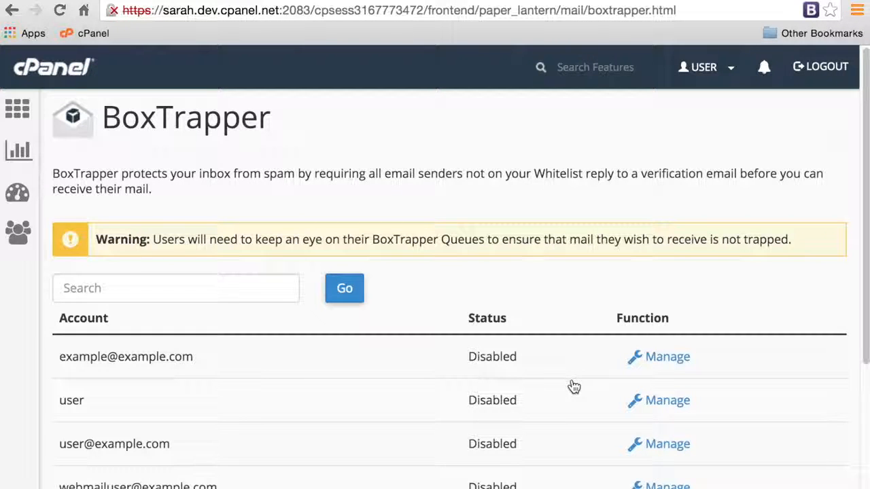
scroll(573, 387, "down", 3)
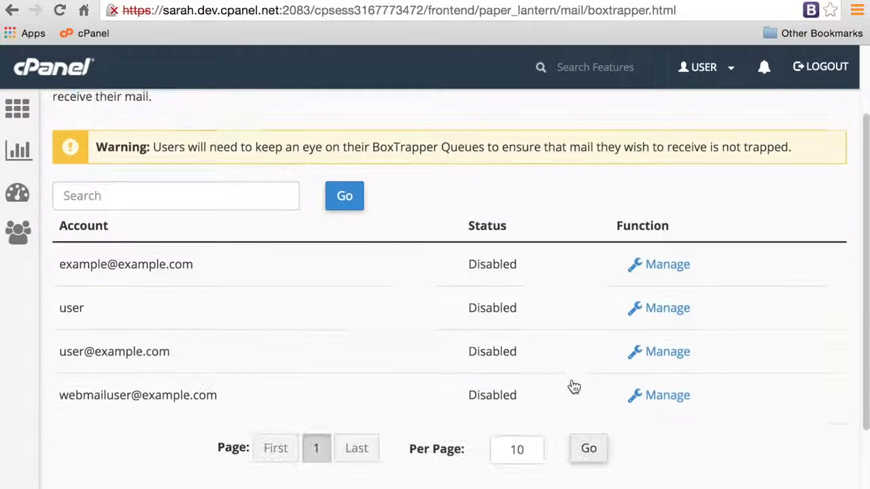
Enable BoxTrapper on the third mail account and open its Configure Settings form
left_click(642, 359)
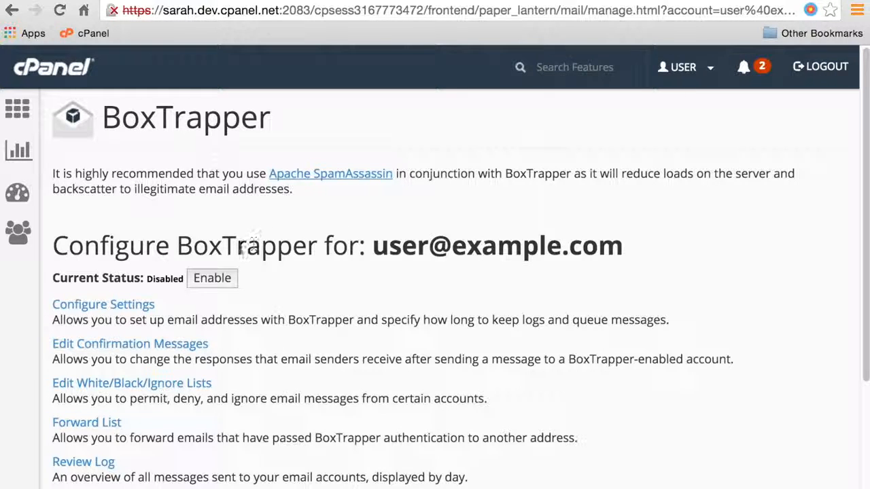
left_click(224, 280)
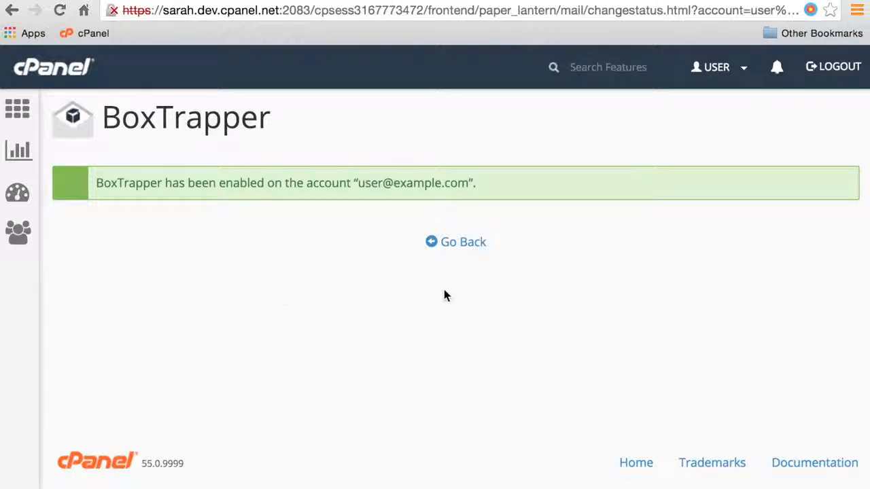
left_click(468, 252)
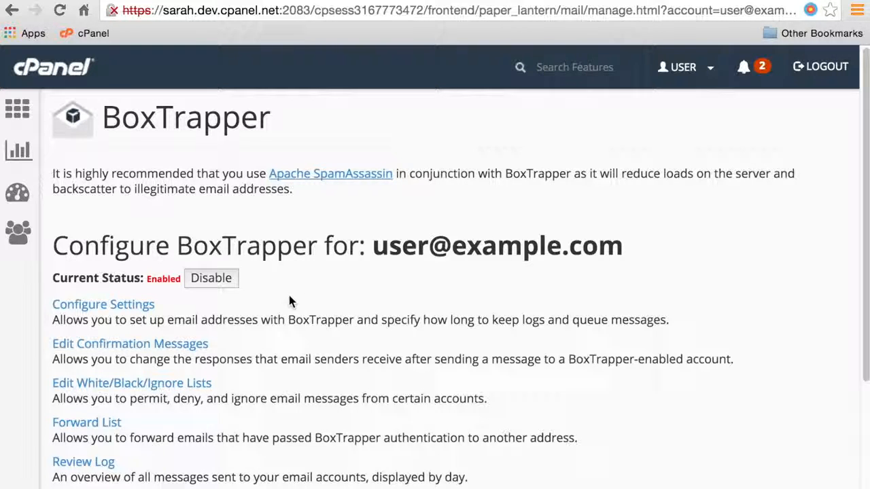
left_click(133, 311)
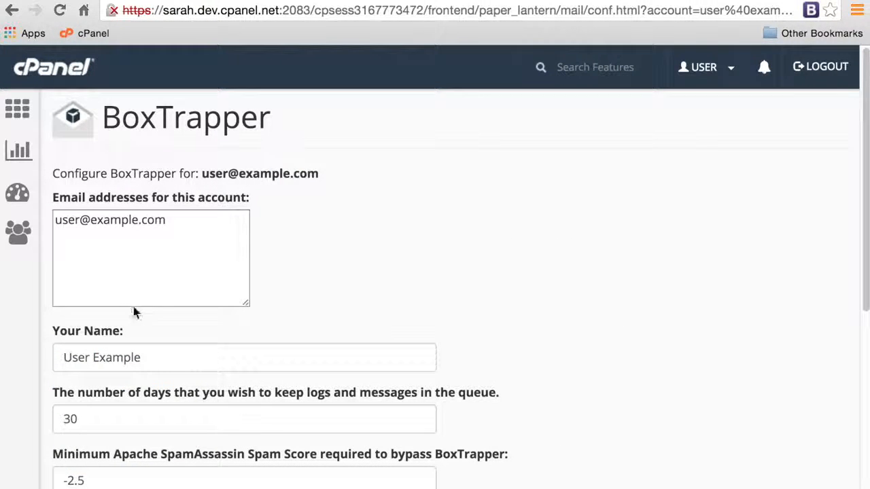
Replace the name in the account's address list with the account holder's name
left_click(200, 248)
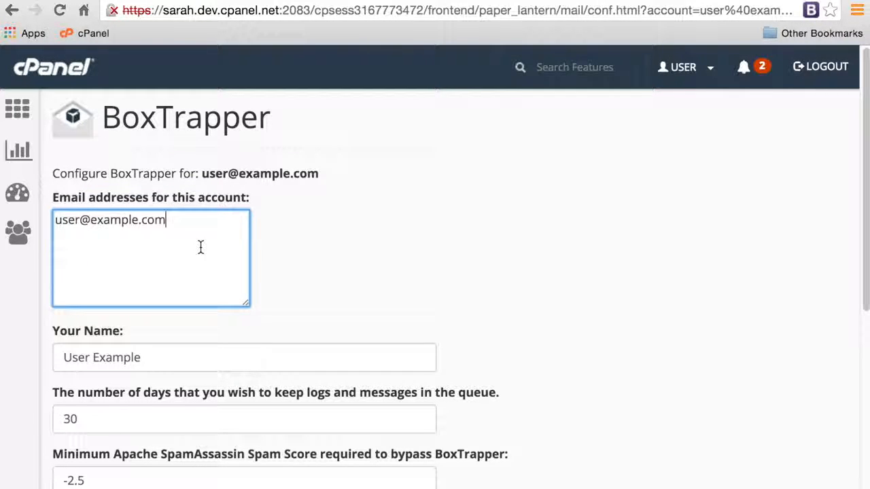
left_click_drag(194, 358, 48, 360)
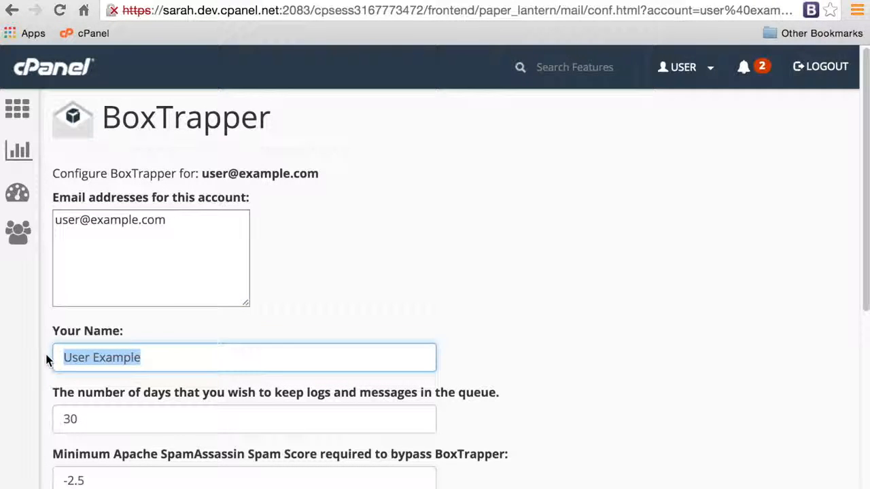
key("BackSpace")
type("John Doe")
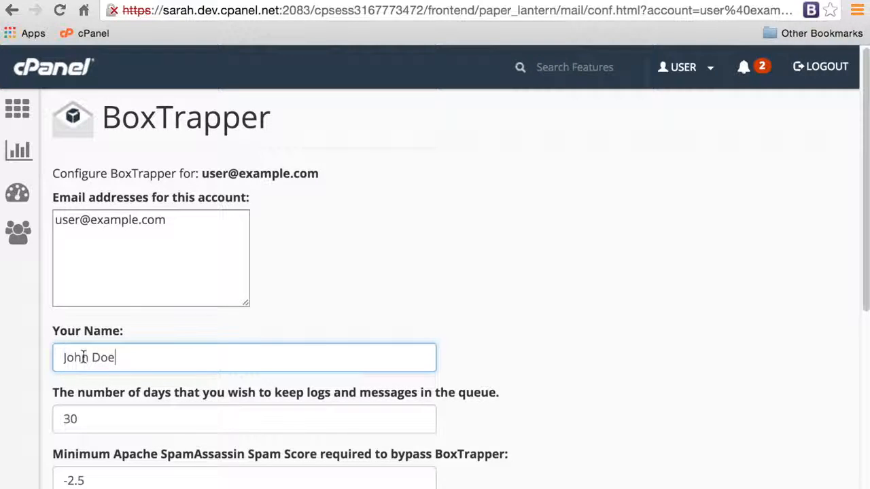
Set log retention to 15 days and spam score to -2.5, with both whitelisting options enabled
left_click_drag(97, 419, 56, 407)
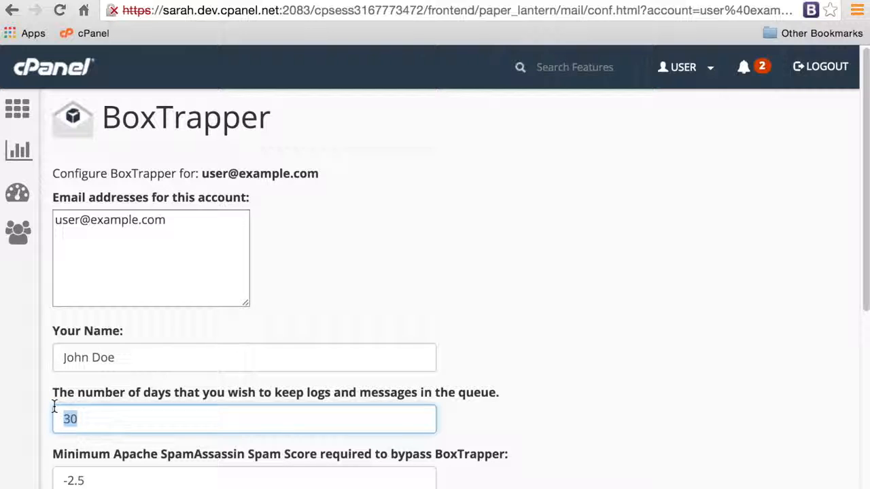
type("15")
scroll(161, 373, "down", 5)
scroll(161, 373, "down", 3)
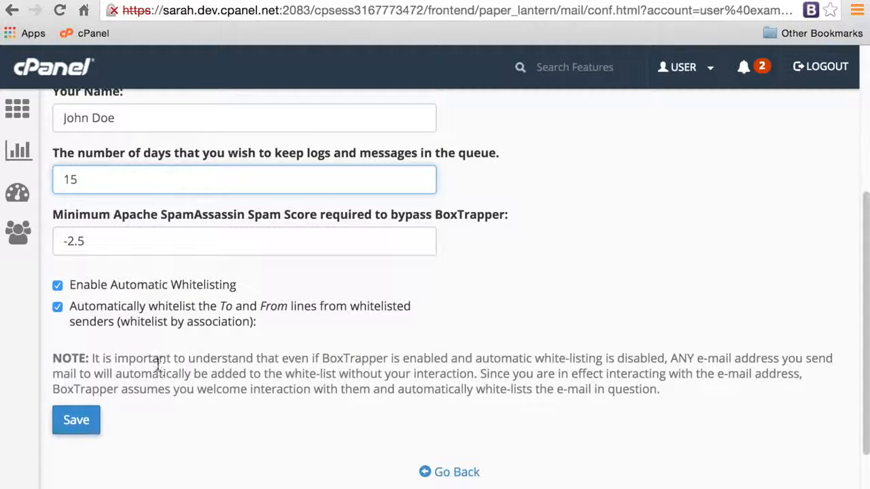
left_click_drag(112, 242, 49, 237)
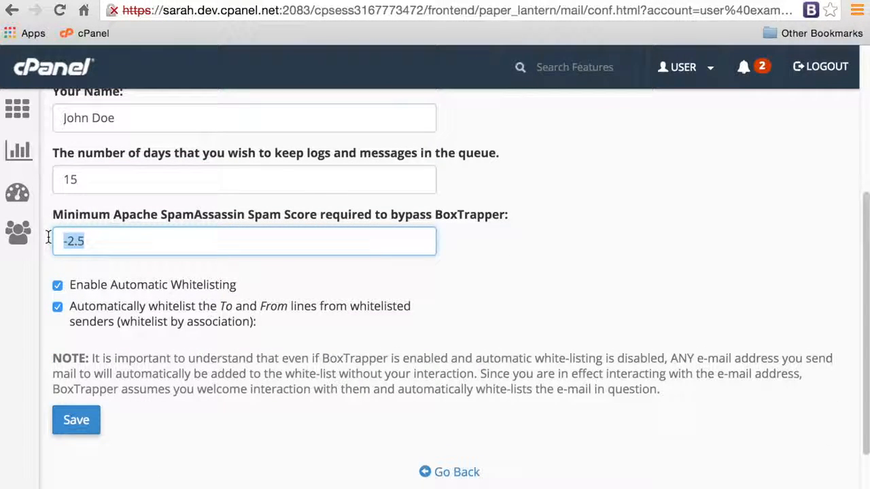
type("-2.5")
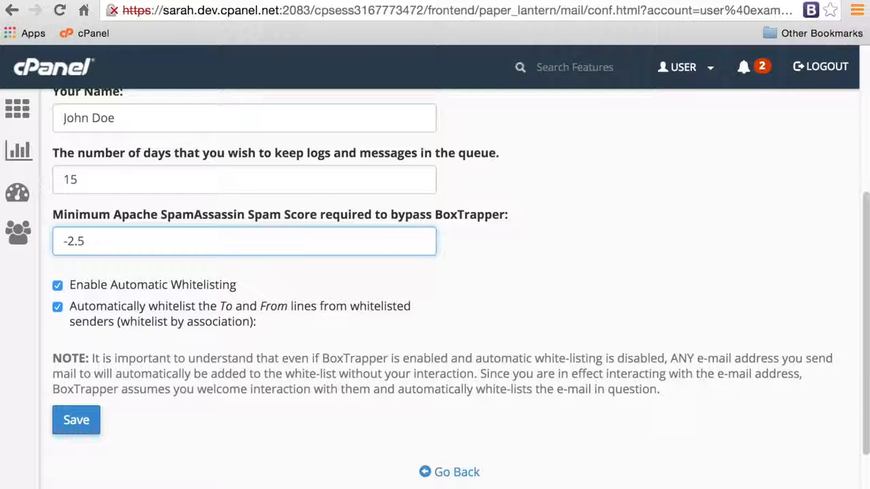
left_click(58, 288)
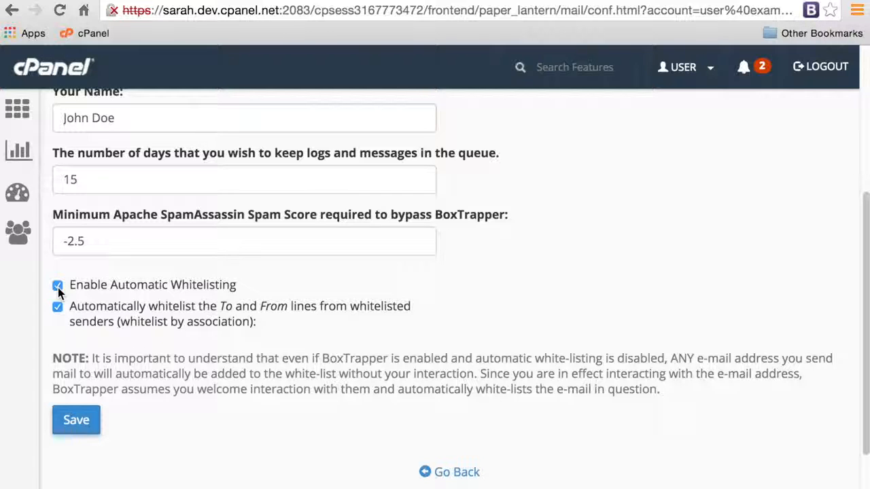
left_click(57, 310)
left_click(55, 310)
Save the BoxTrapper configuration and open the Edit Confirmation Messages list
left_click(85, 422)
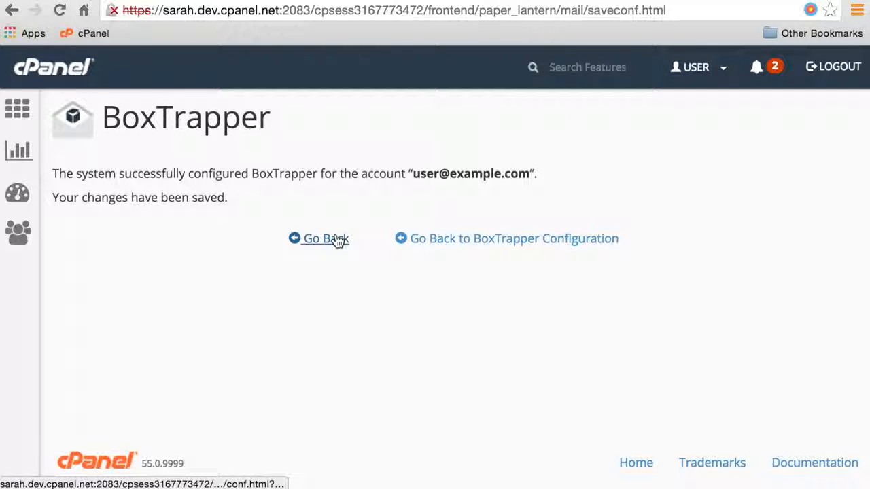
left_click(474, 245)
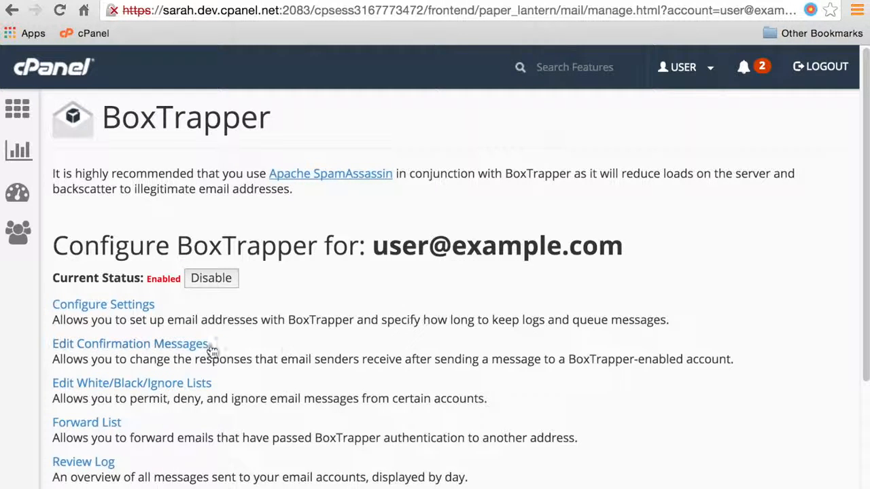
left_click(182, 344)
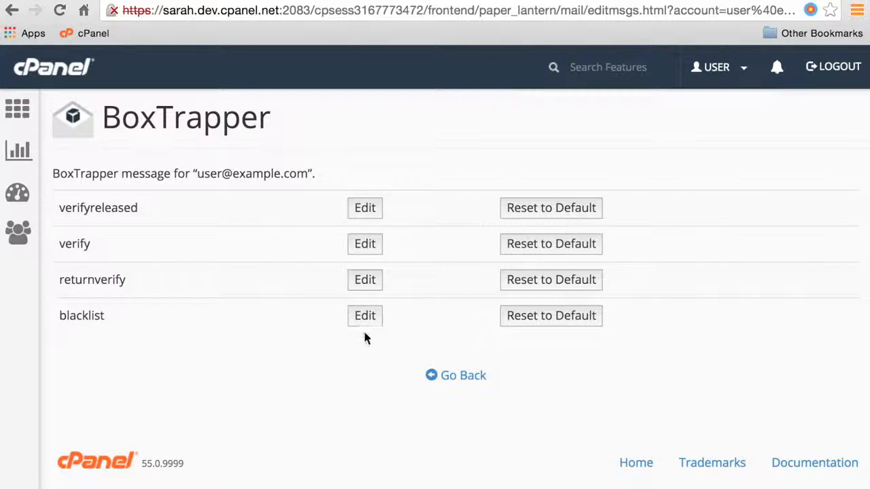
Change the blacklist message body to 'Nyah! Nyah!' and save blacklist.txt
left_click(367, 323)
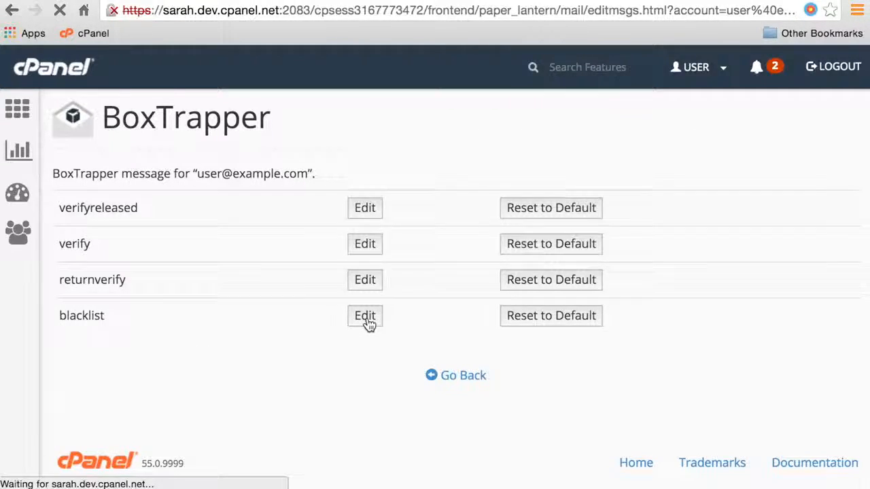
scroll(364, 324, "down", 2)
left_click_drag(64, 241, 485, 272)
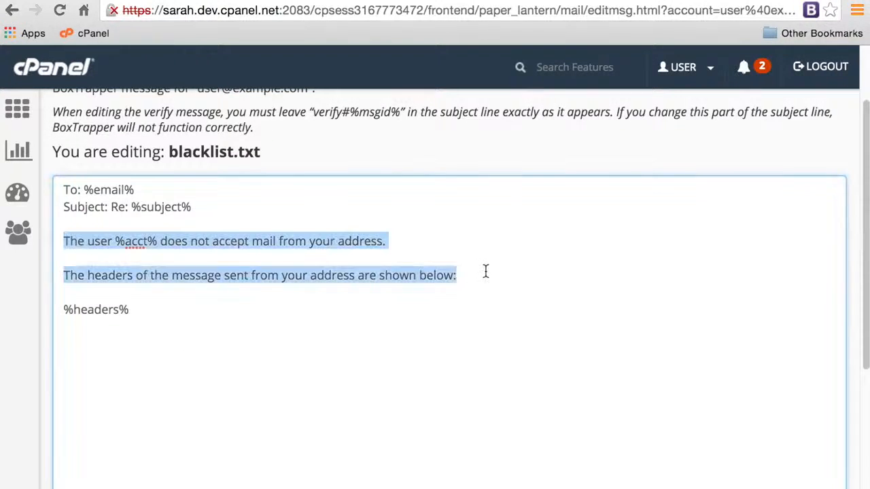
type("Nyah! Nyah!")
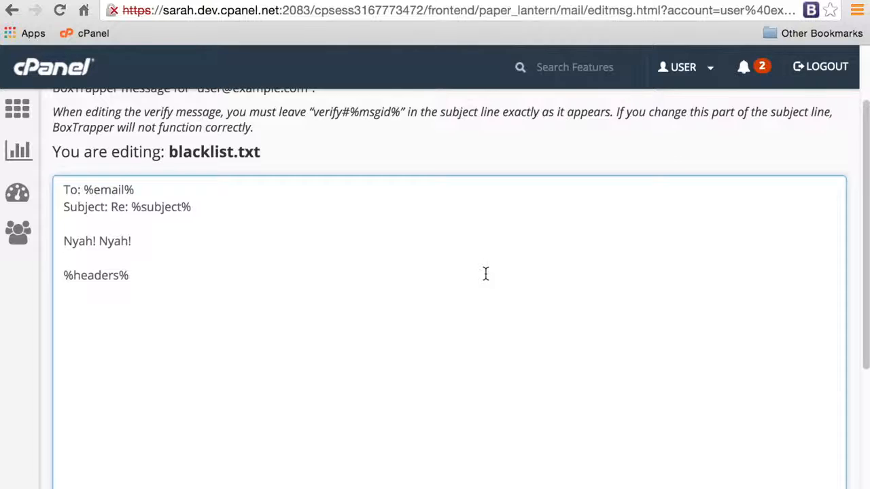
scroll(485, 273, "down", 5)
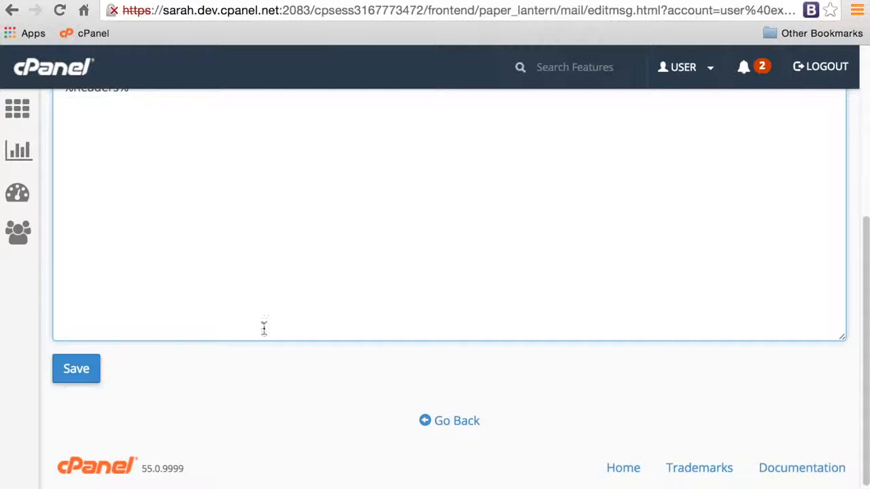
left_click(87, 374)
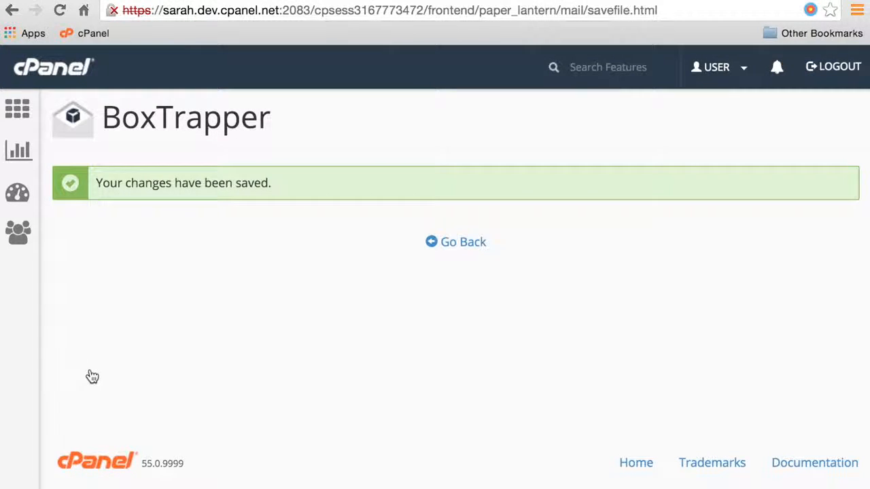
left_click(454, 246)
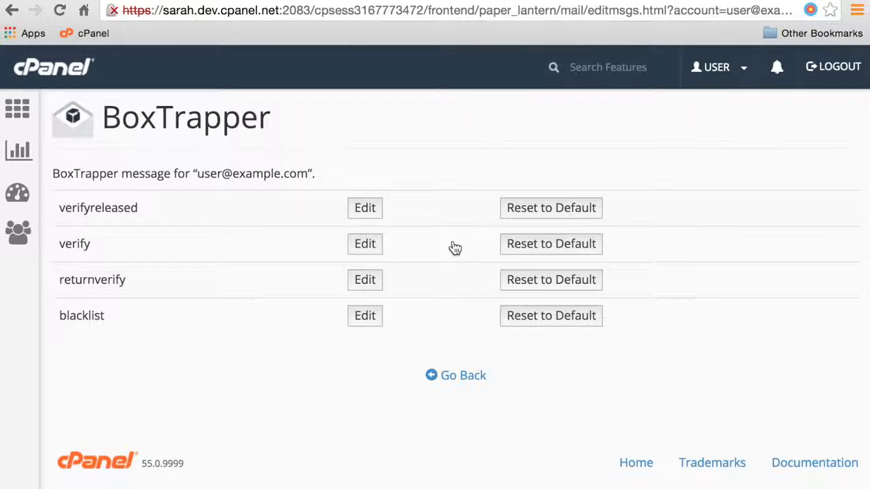
Reset the blacklist message to its default text and return to the template list
left_click(534, 322)
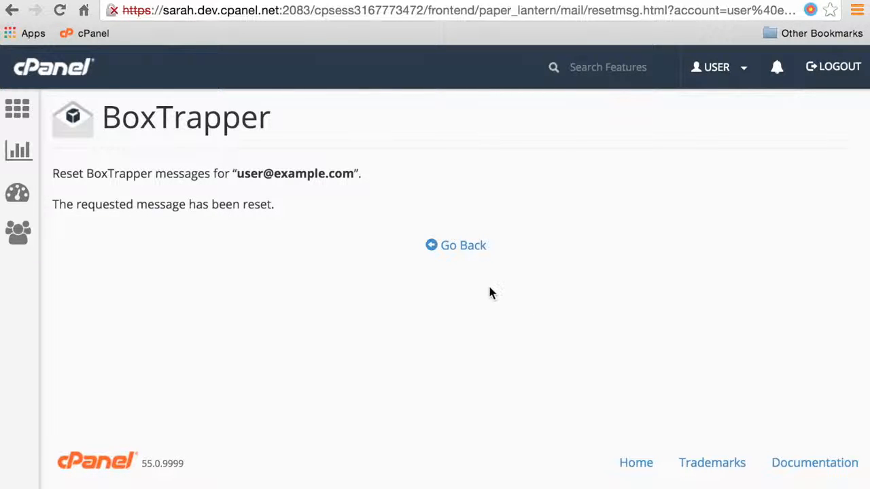
left_click(466, 252)
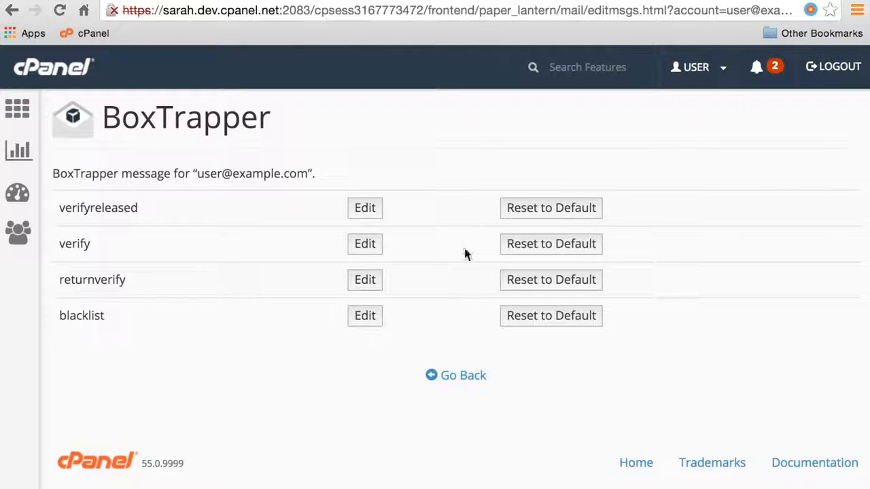
Go back to the BoxTrapper menu and open Edit White/Black/Ignore Lists
left_click(456, 381)
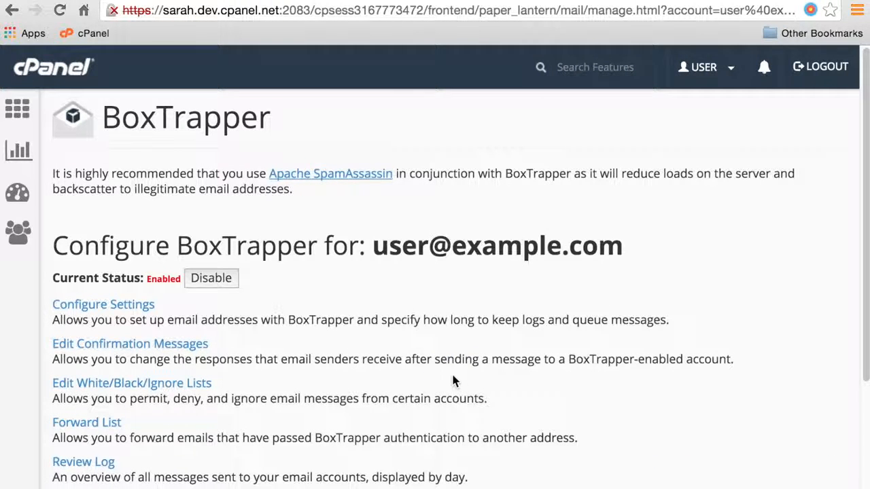
left_click(167, 385)
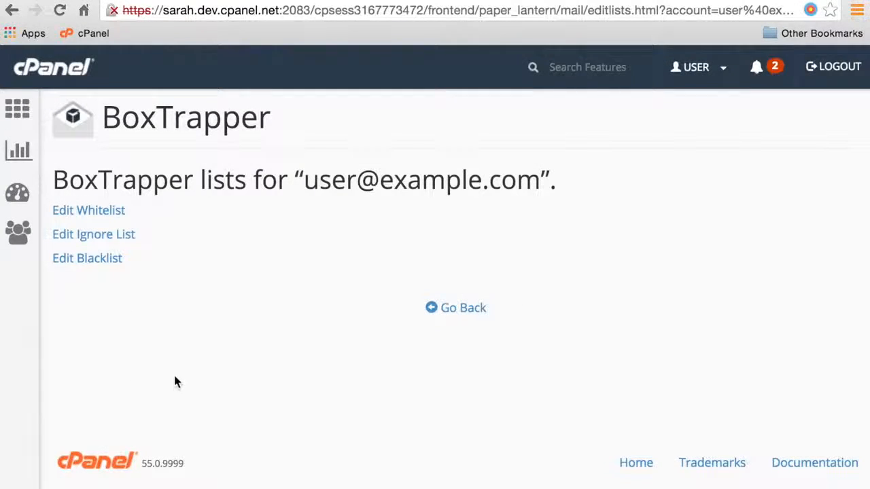
Add an escaped regex pattern for one example.com sender to the whitelist and save it
left_click(109, 214)
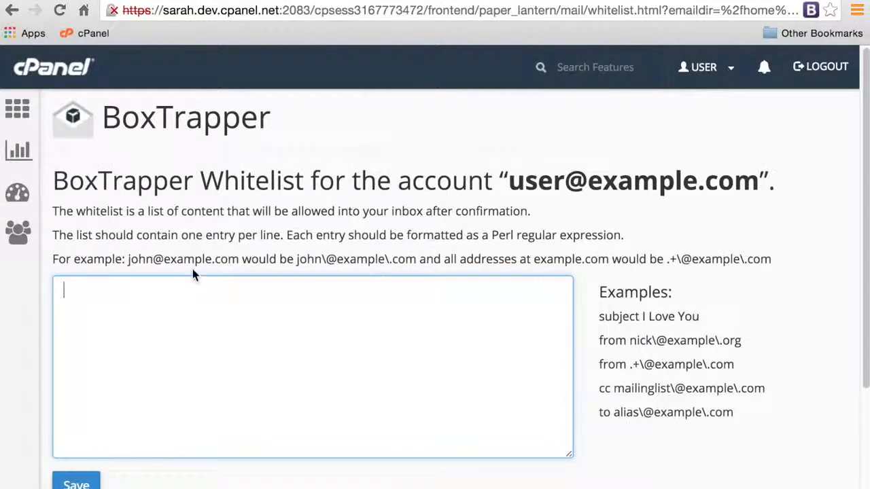
type("fred")
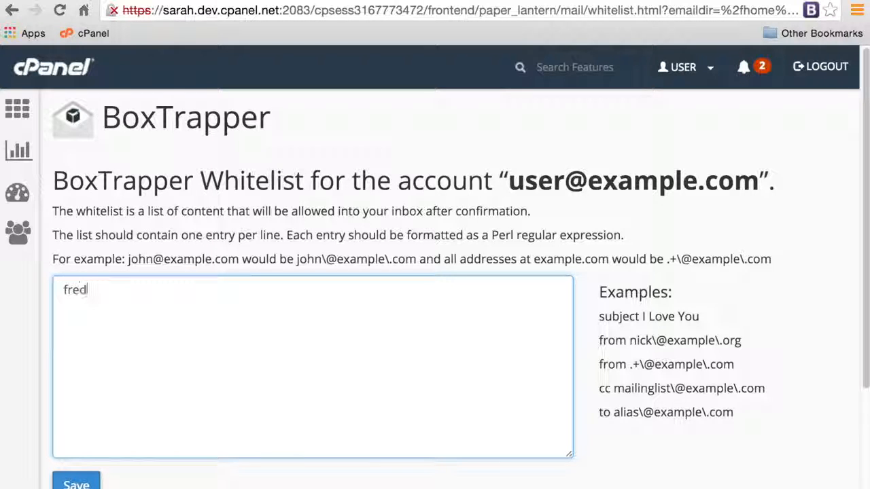
type("\\@example\\.com")
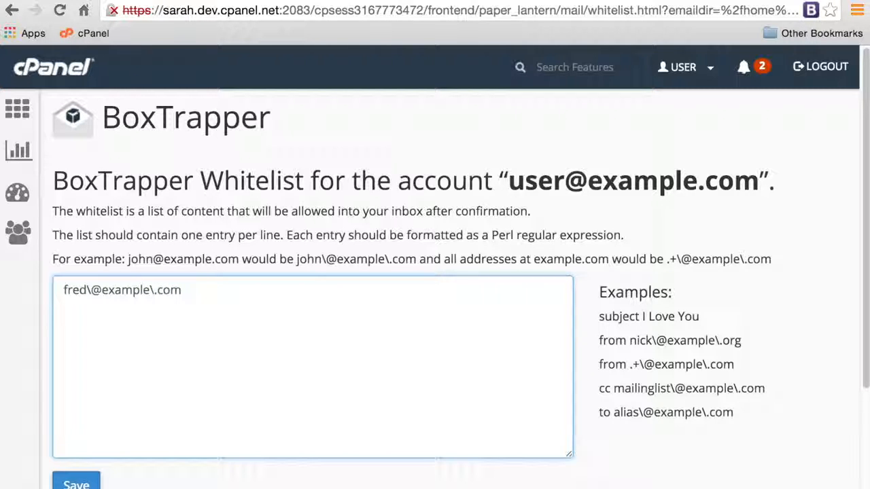
left_click(95, 484)
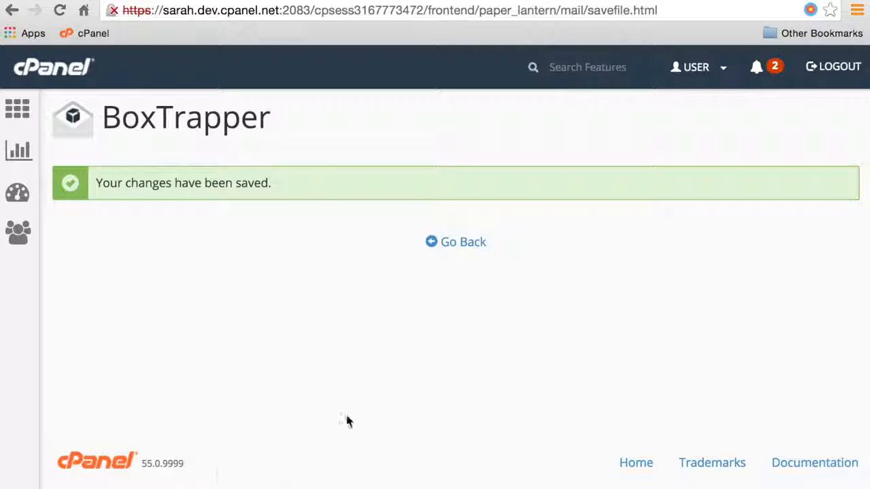
left_click(459, 251)
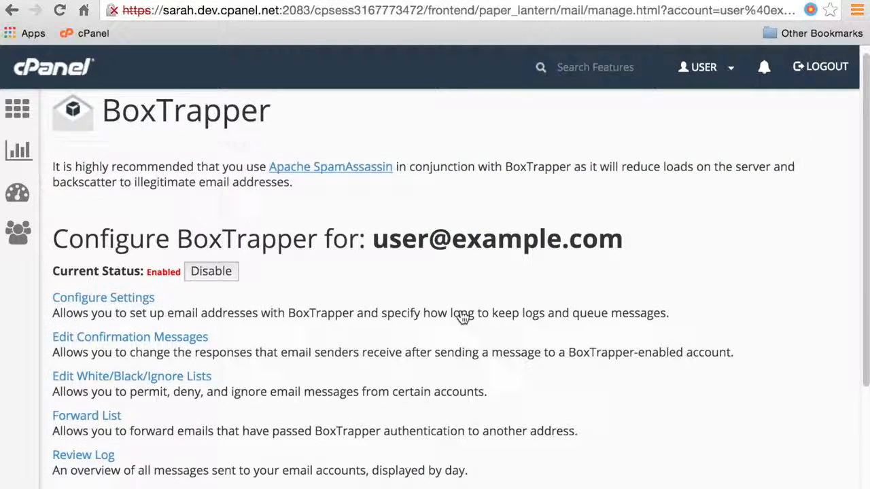
Enter a forwarding email address in the BoxTrapper Forward List and save it
scroll(462, 316, "down", 1)
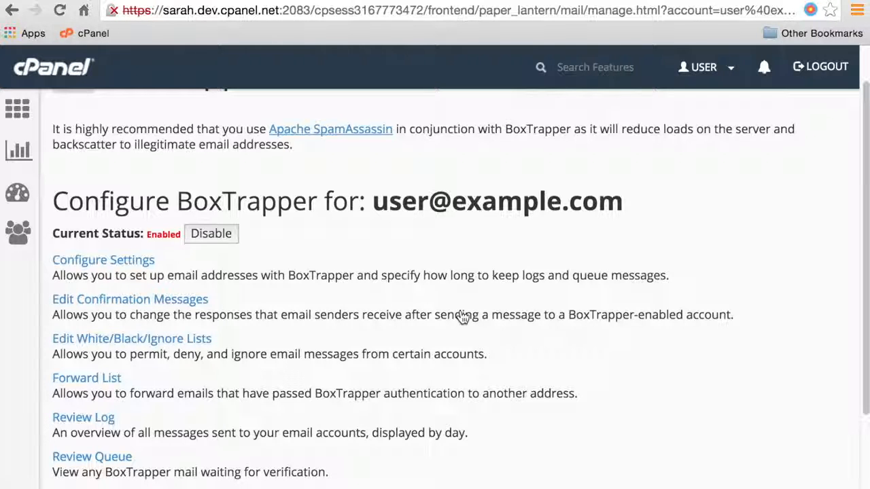
scroll(461, 317, "down", 1)
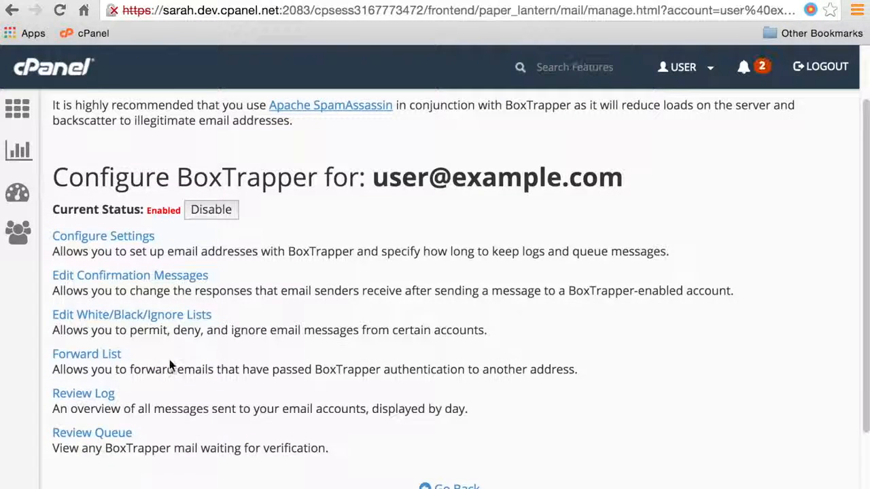
left_click(105, 358)
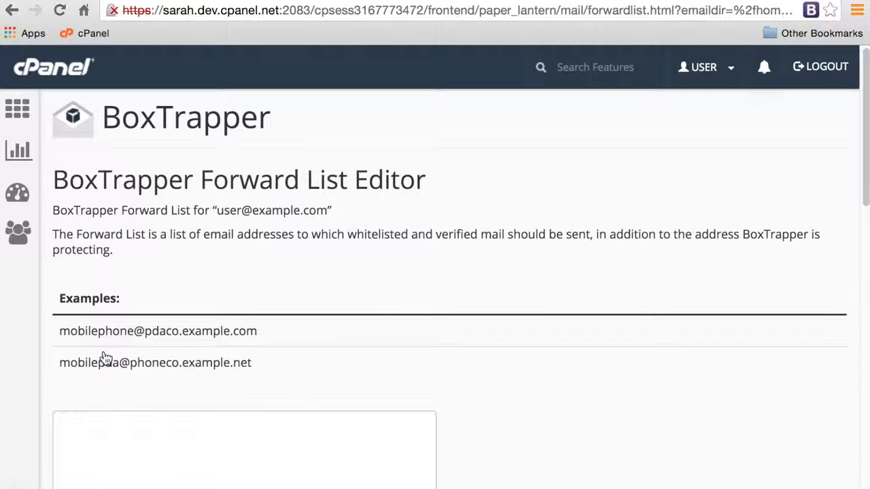
scroll(396, 302, "down", 1)
scroll(397, 304, "down", 3)
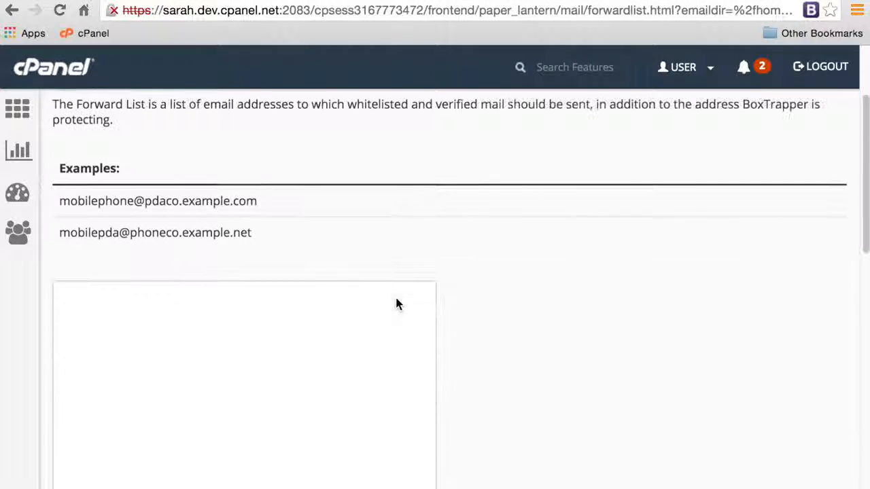
scroll(394, 299, "down", 1)
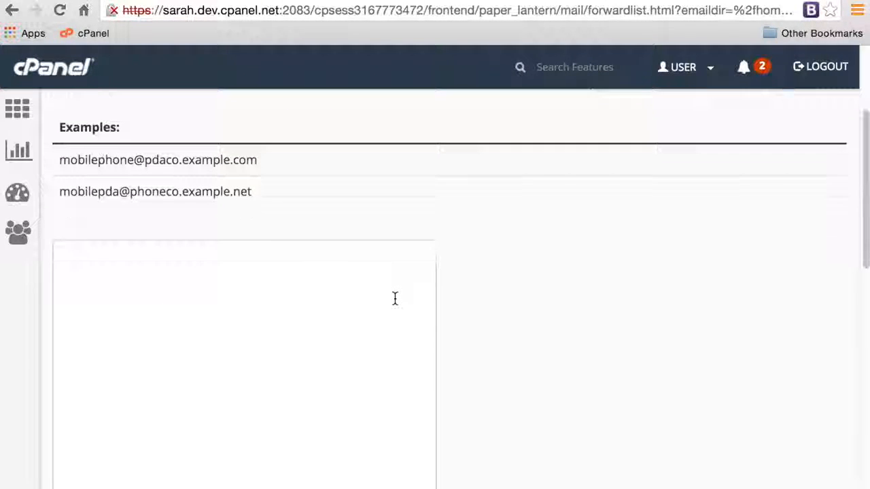
left_click(334, 307)
type("backwards@")
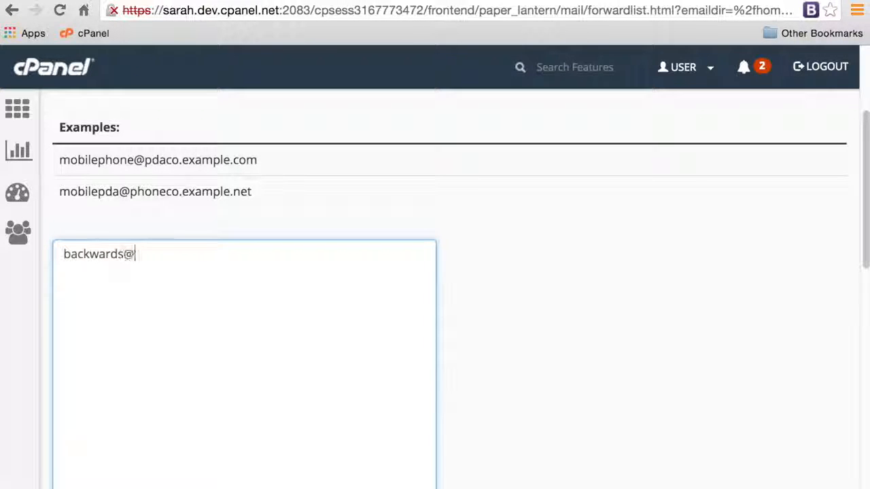
type("example.com")
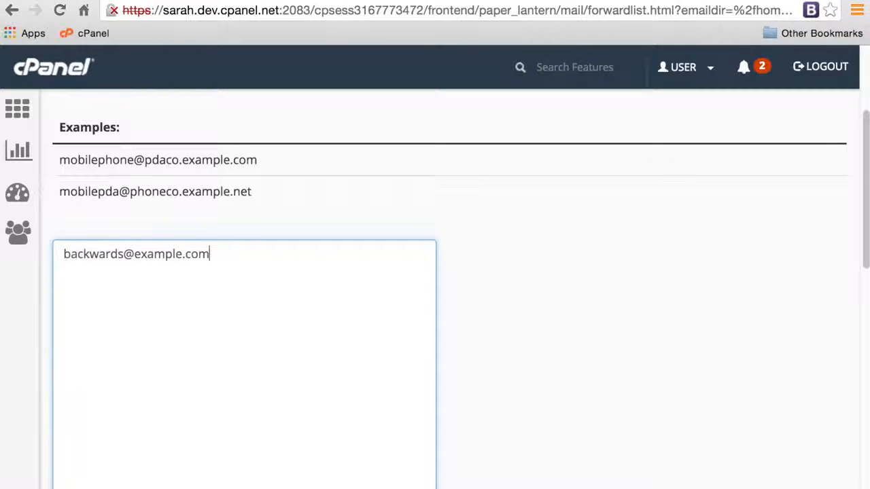
scroll(312, 326, "down", 3)
scroll(312, 326, "down", 5)
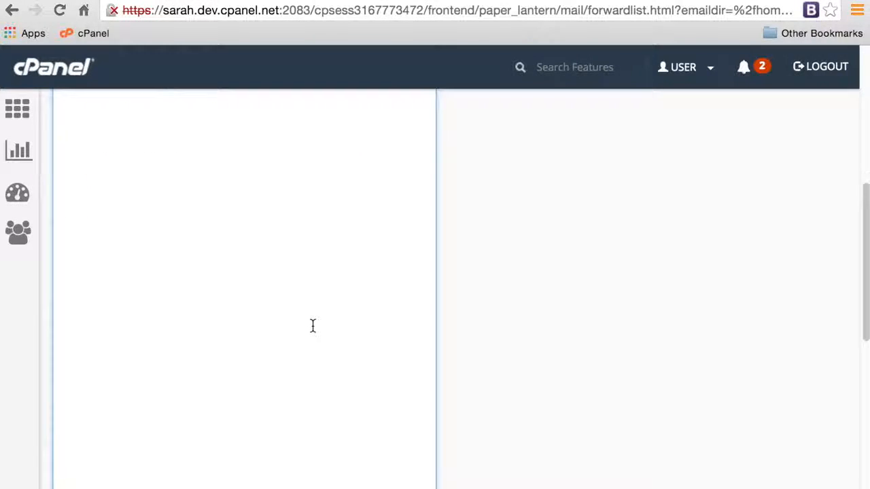
left_click(72, 367)
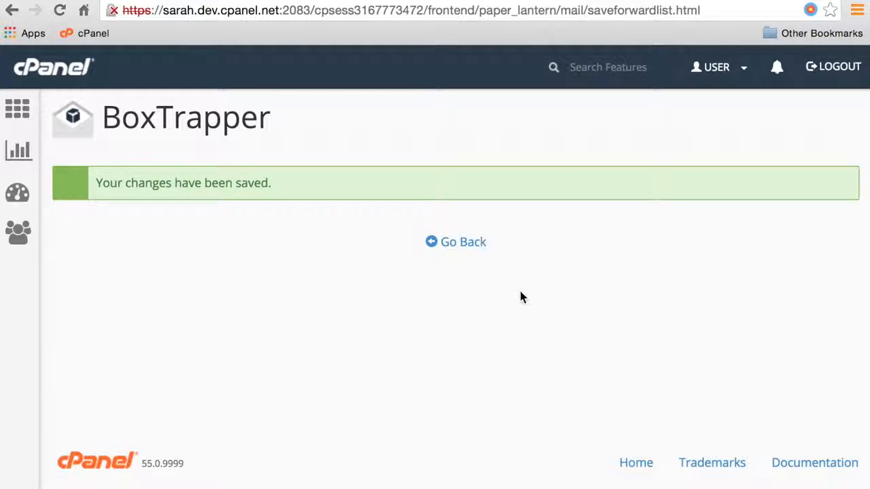
left_click(463, 245)
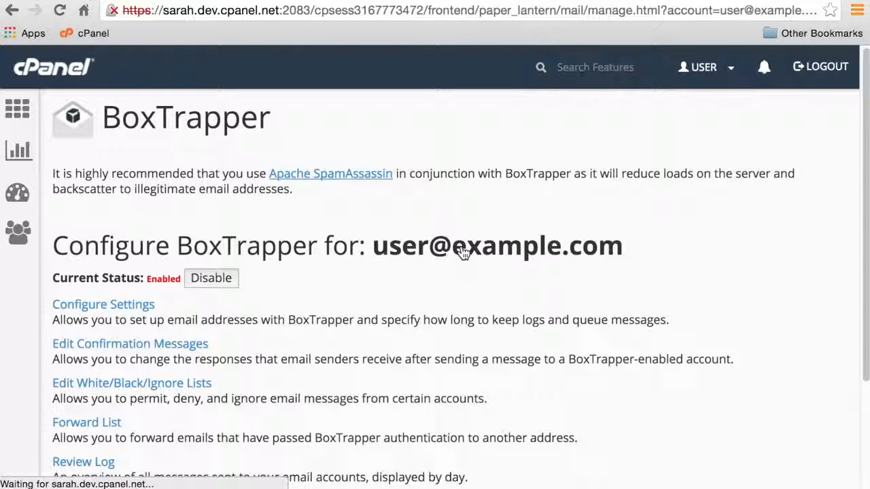
Browse the empty BoxTrapper log entries for 01-24-2016 and then 01-25-2016
scroll(460, 261, "down", 2)
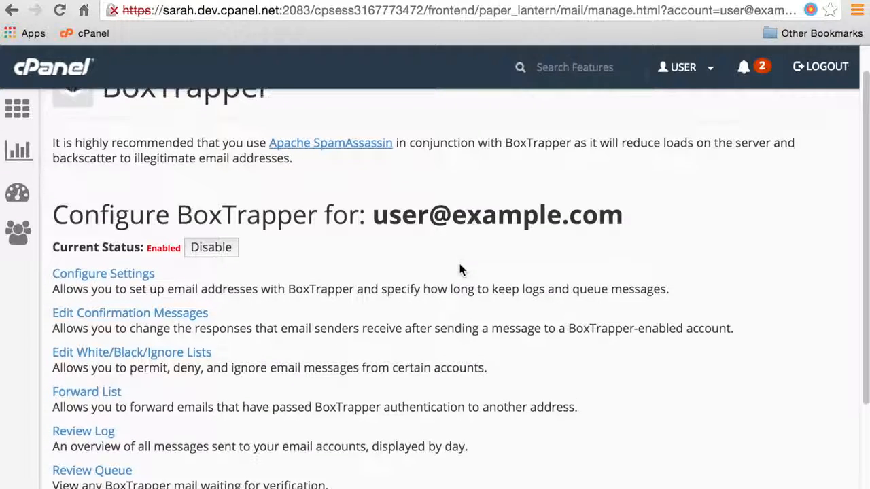
scroll(460, 270, "down", 2)
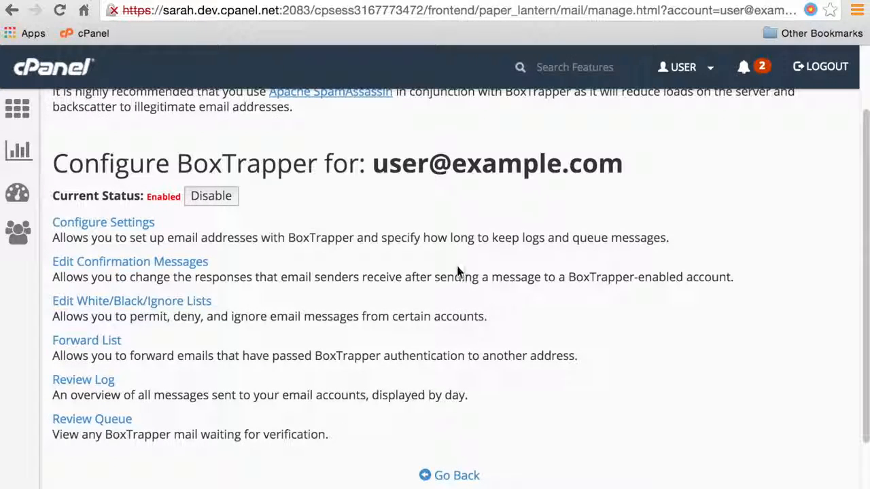
left_click(85, 381)
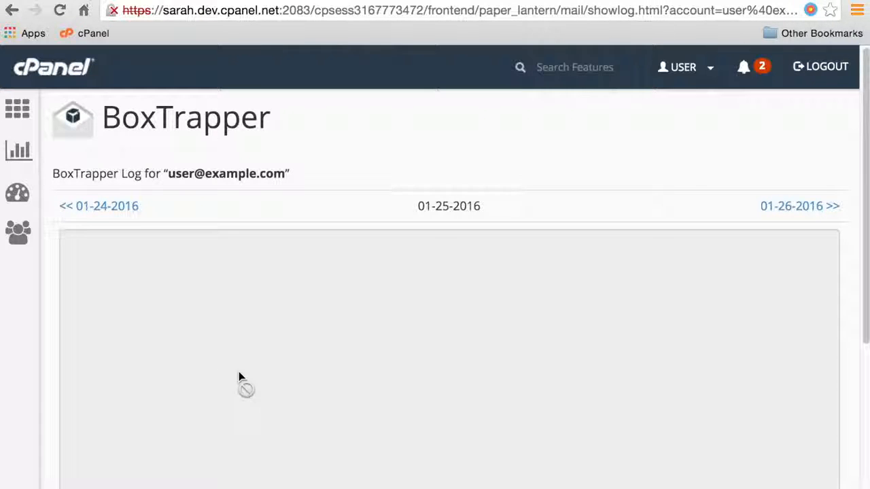
scroll(238, 371, "down", 2)
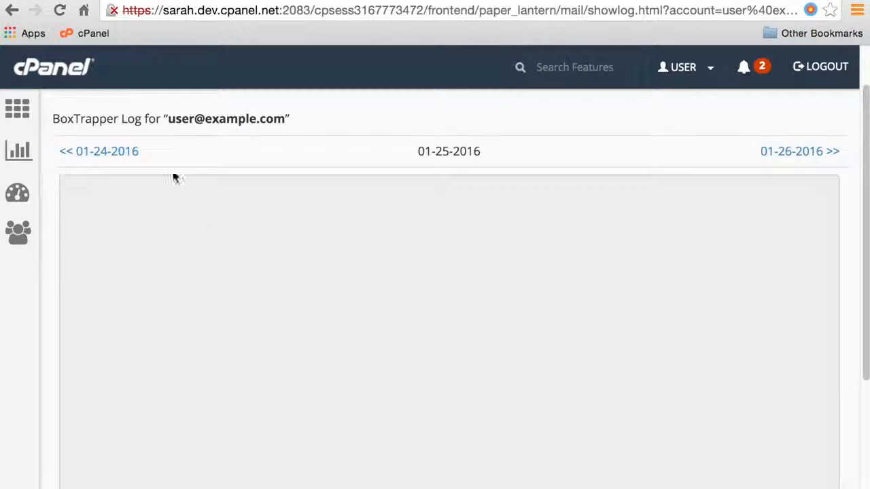
left_click(102, 156)
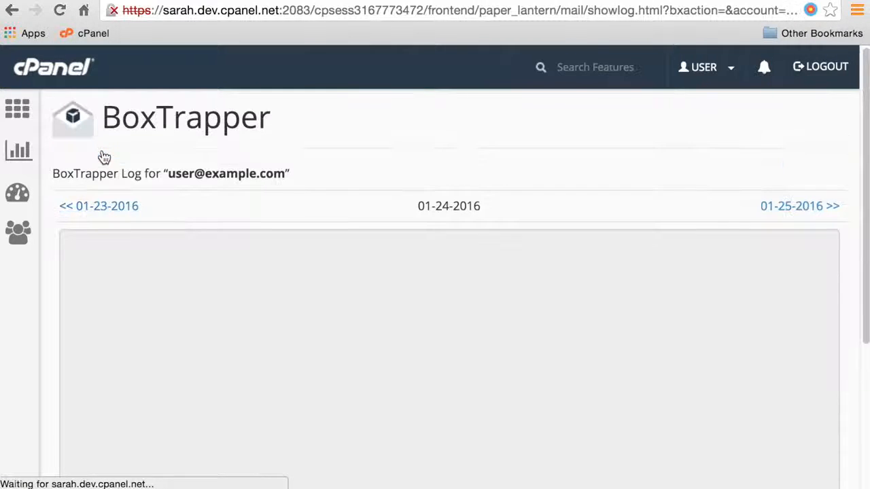
left_click(813, 211)
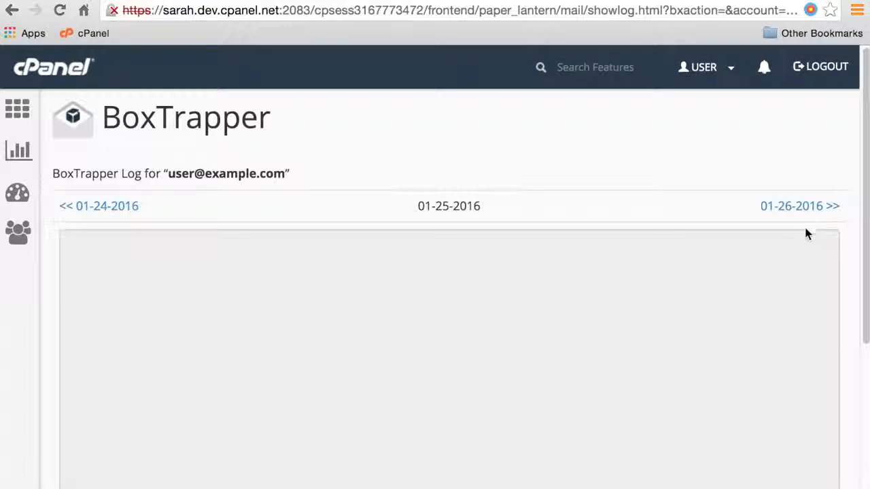
scroll(388, 335, "down", 2)
scroll(387, 332, "down", 2)
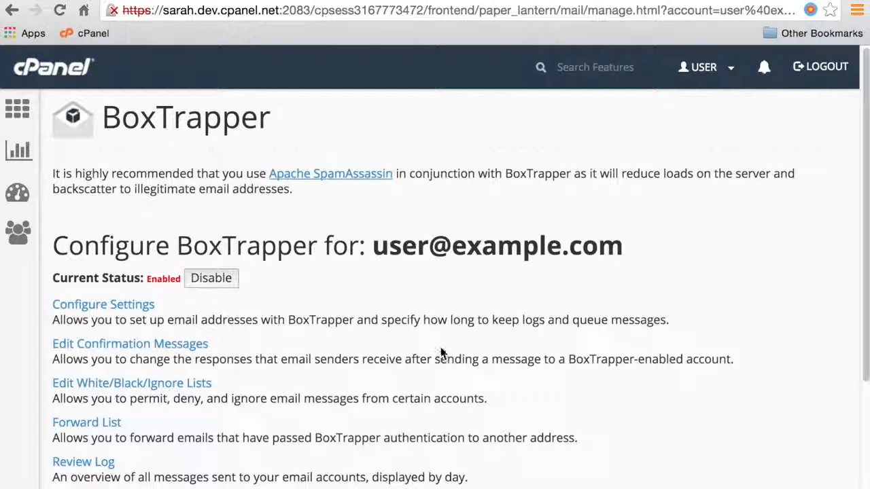
Show the account's BoxTrapper message queue, keeping the search field set to Sender
scroll(440, 350, "down", 2)
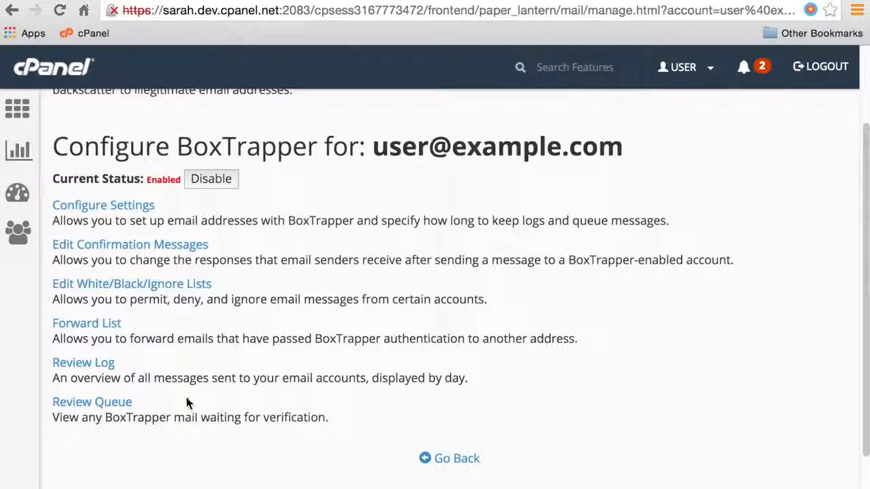
left_click(123, 404)
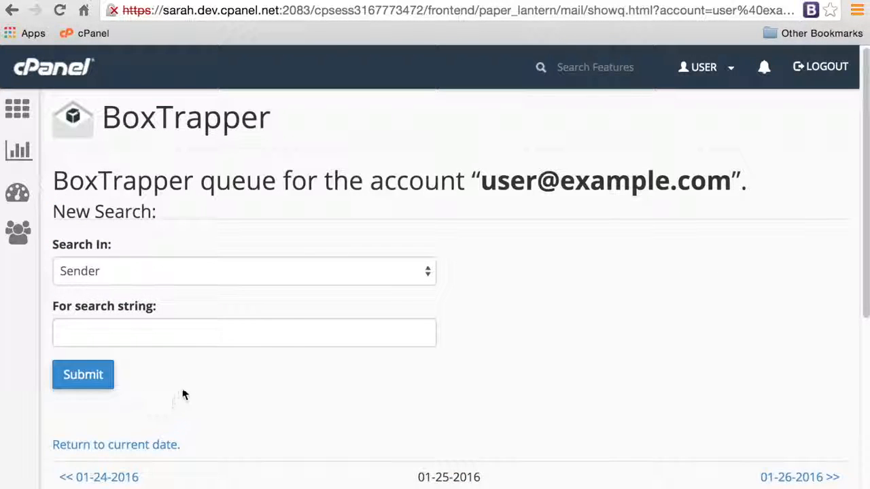
left_click(152, 269)
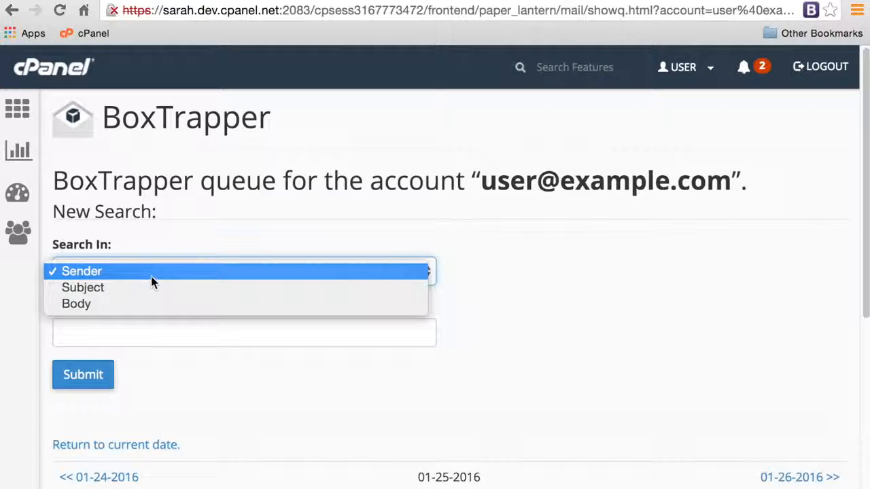
left_click(150, 276)
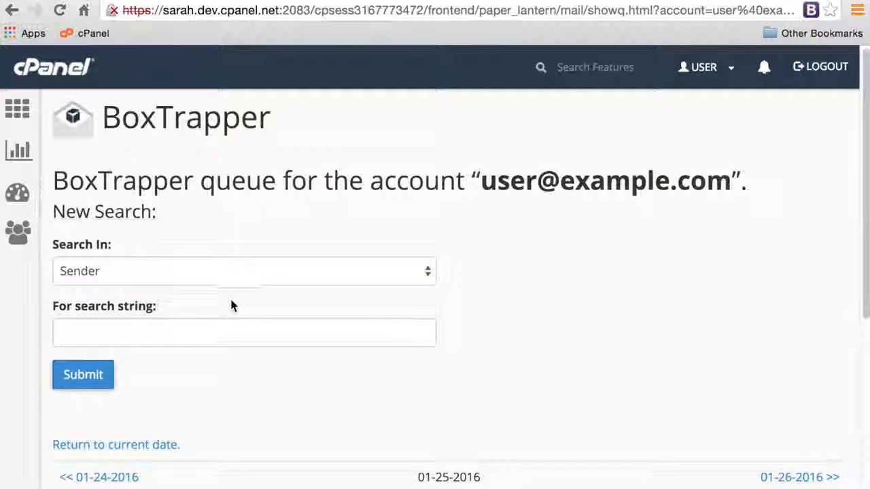
Choose Whitelist and Deliver as the action for queued messages
scroll(231, 305, "down", 1)
scroll(231, 308, "down", 2)
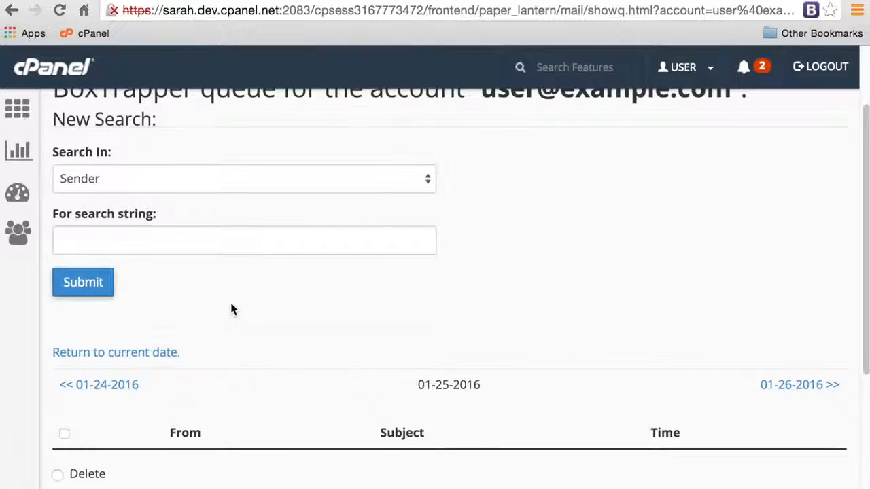
scroll(231, 309, "down", 2)
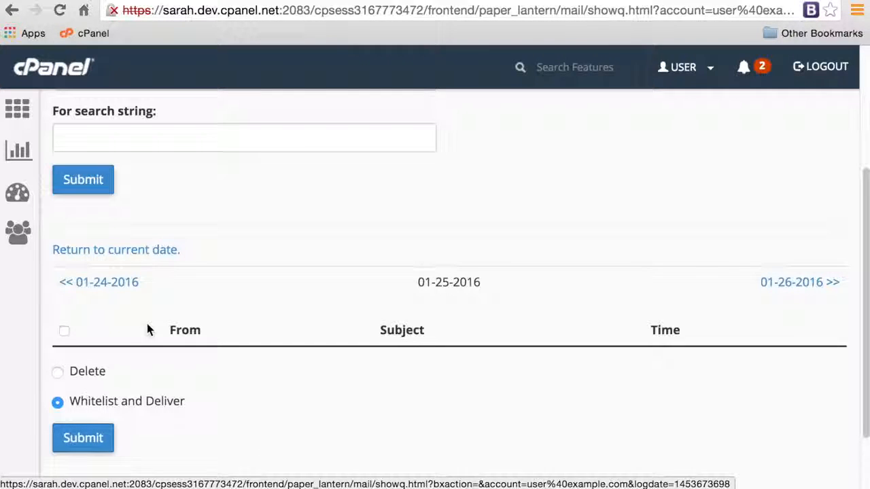
left_click(57, 373)
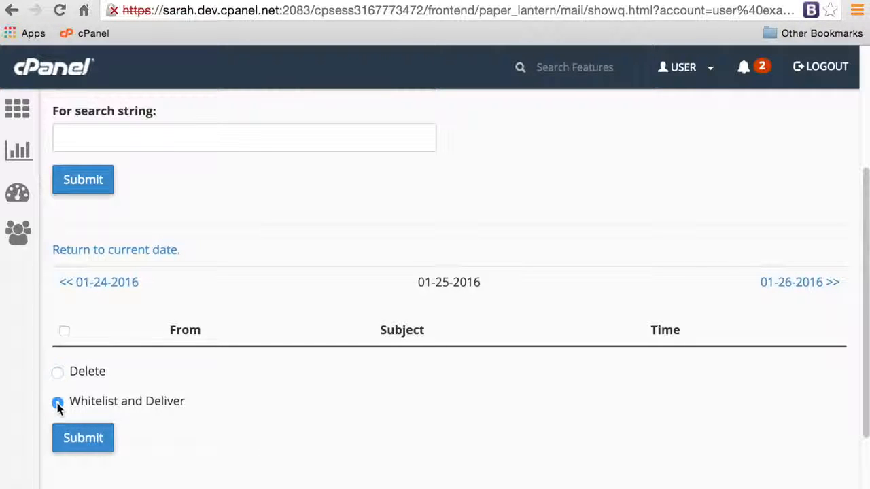